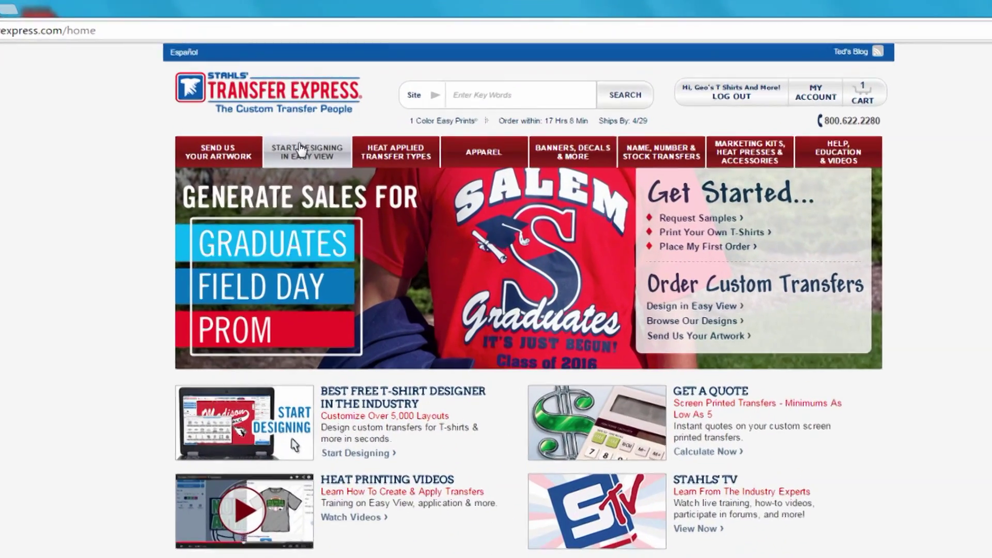
Open the Easy View designer and start a new design from scratch
mouse_move(305, 155)
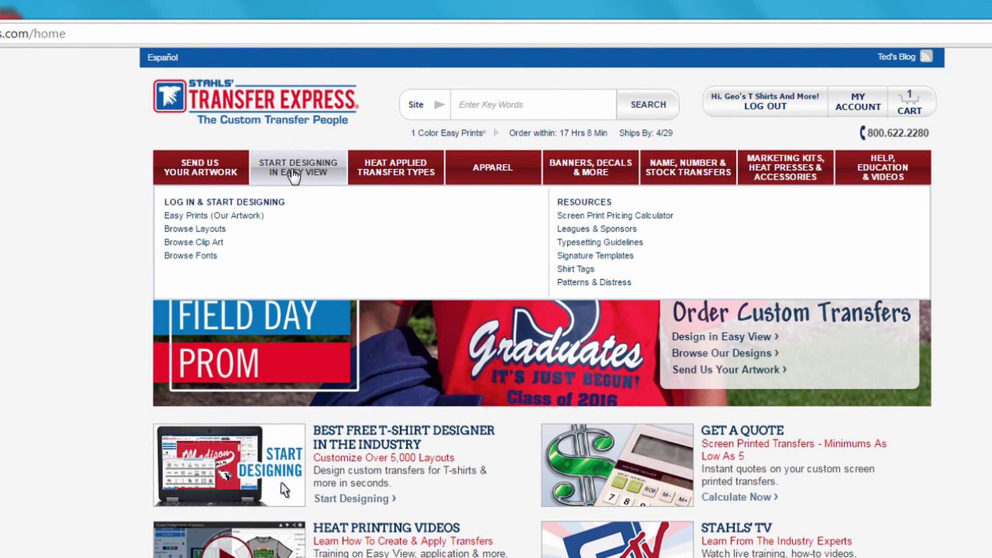
click(323, 167)
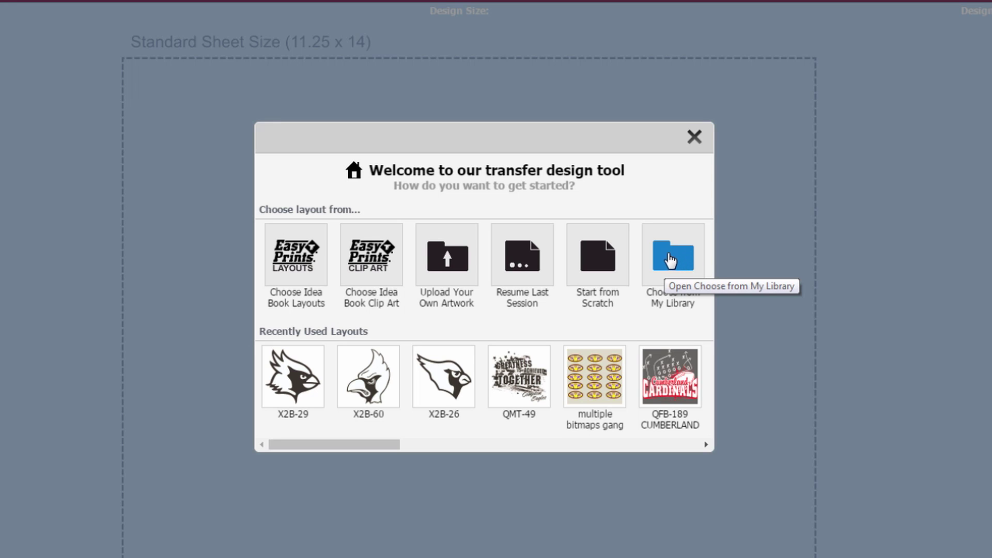
click(599, 256)
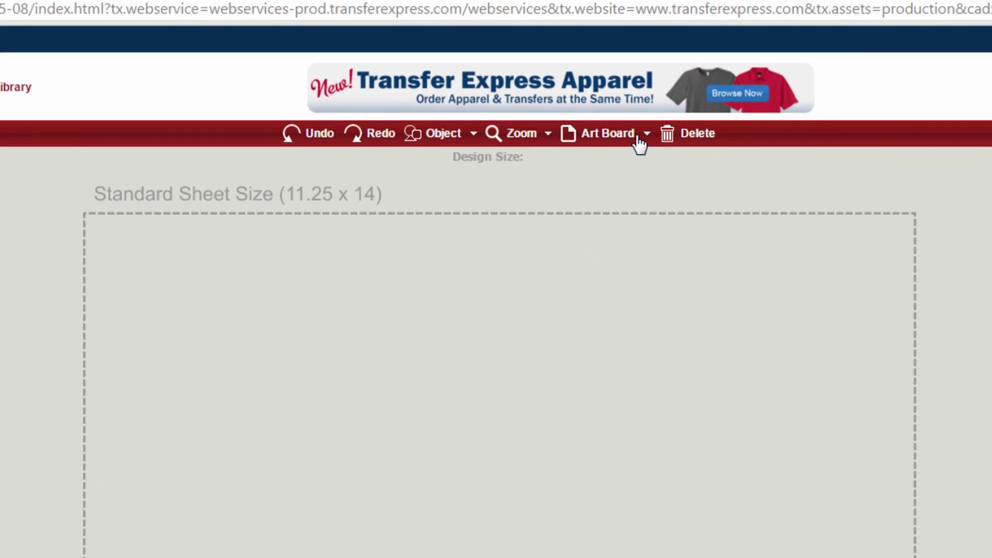
Switch the art board to portrait orientation and back to landscape
click(639, 137)
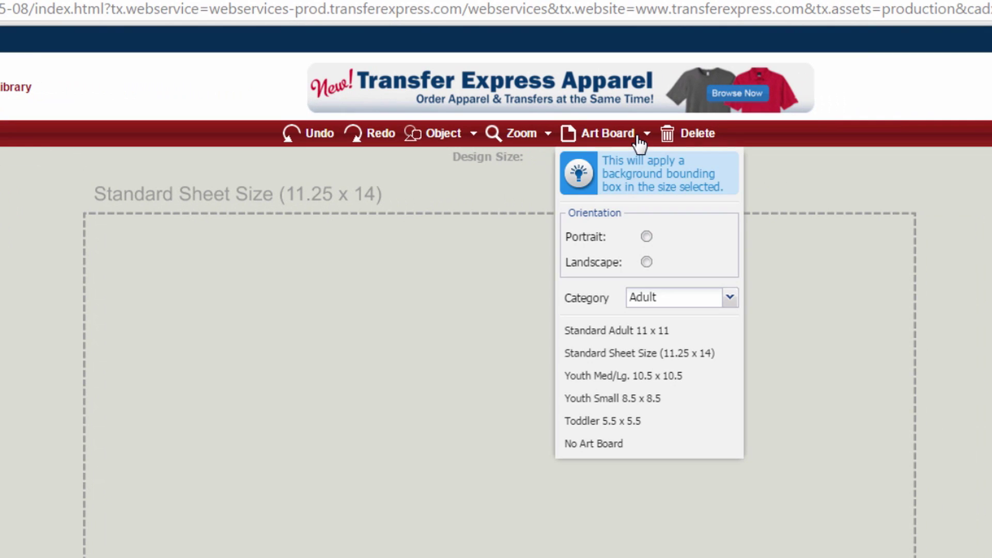
click(646, 237)
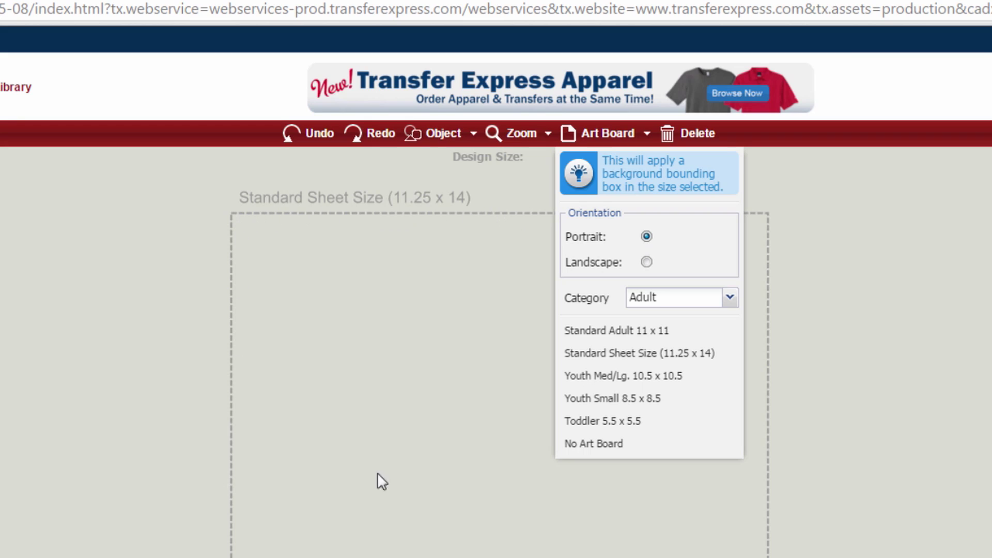
click(646, 262)
click(94, 222)
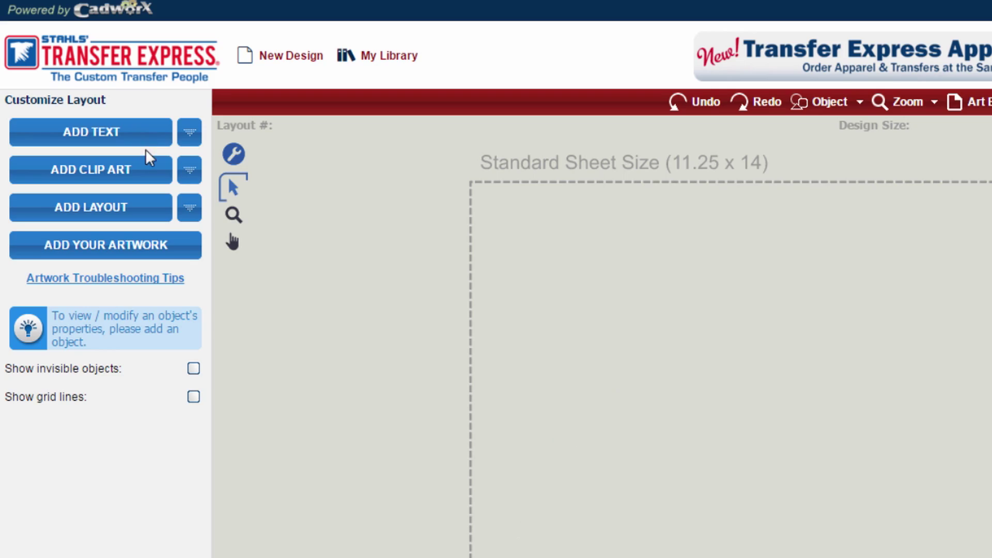
Search the layouts for "basketball" and add layout QBK-57 to the art board
click(137, 209)
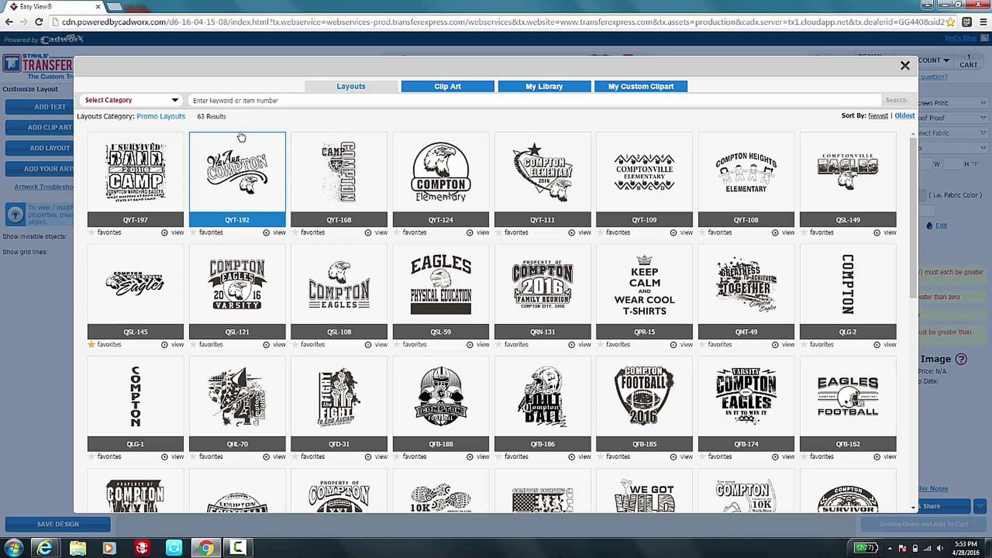
click(226, 101)
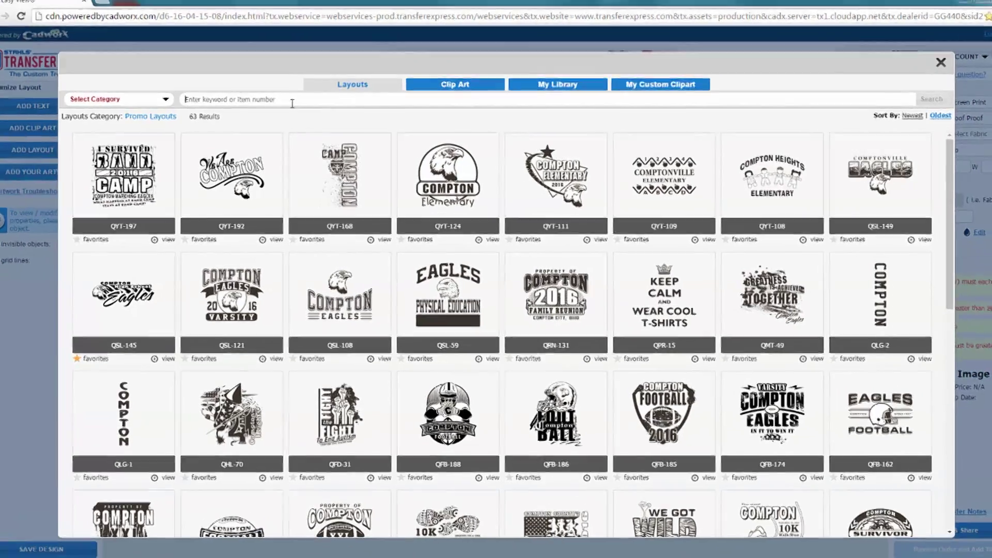
text(bask)
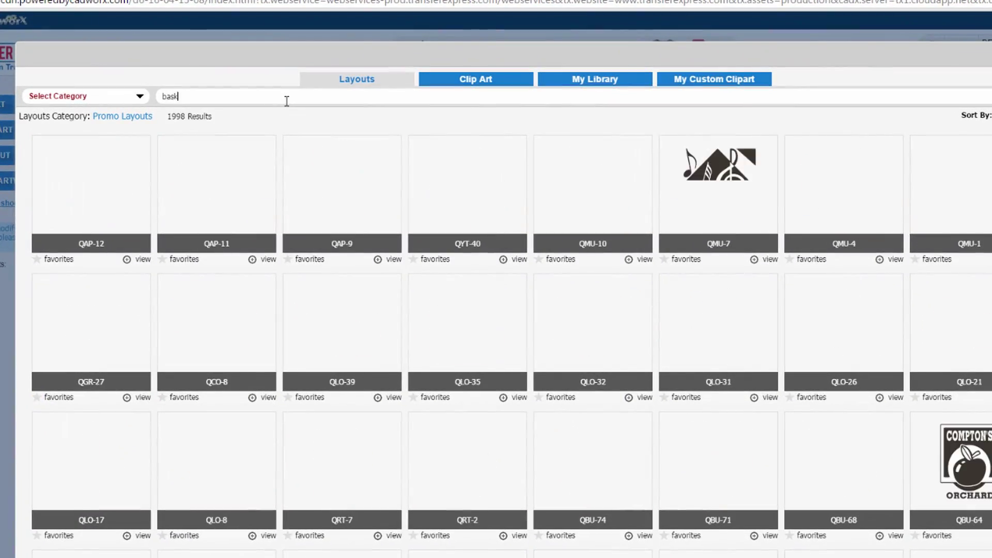
text(etball)
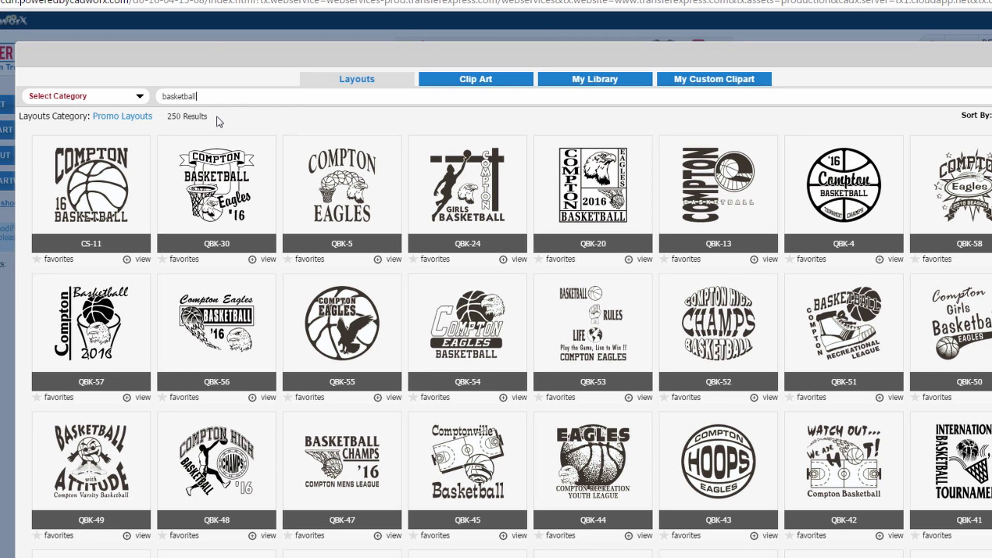
click(352, 146)
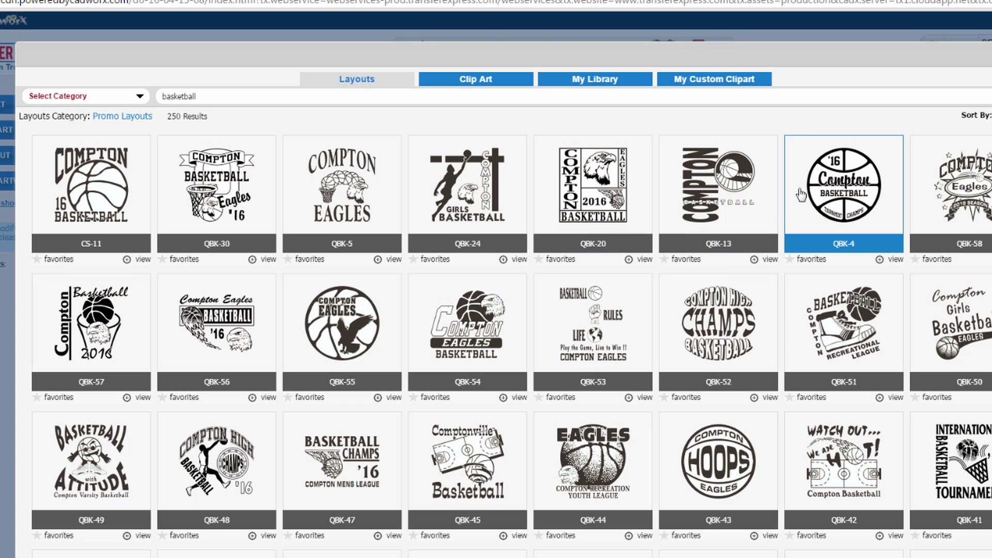
click(92, 329)
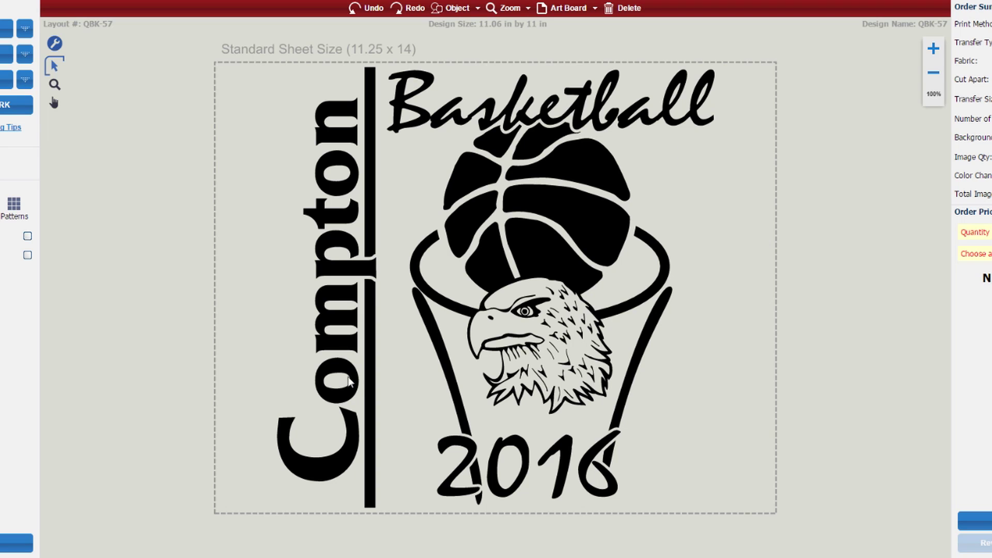
Change the vertical team name text to "Kirtland"
click(350, 328)
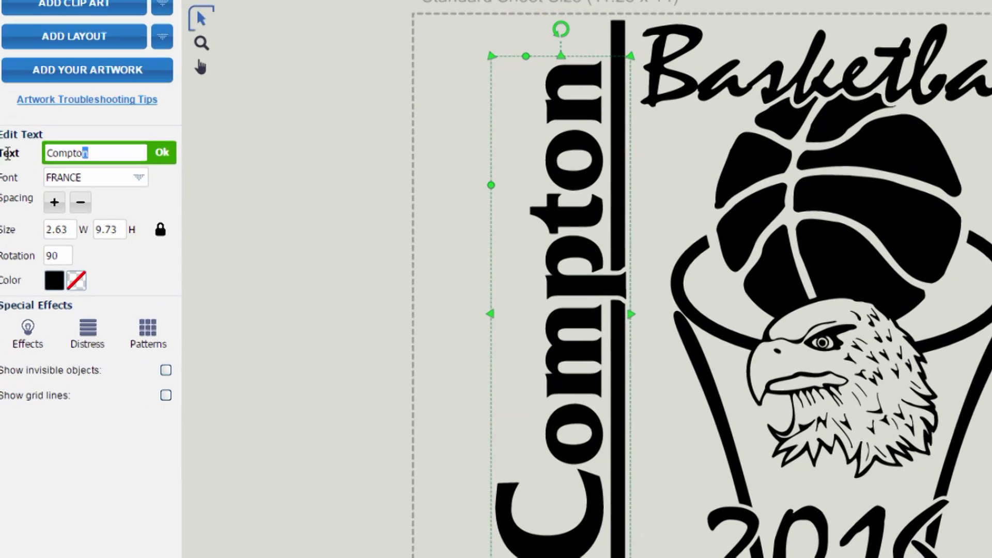
drag(7, 153, 1, 159)
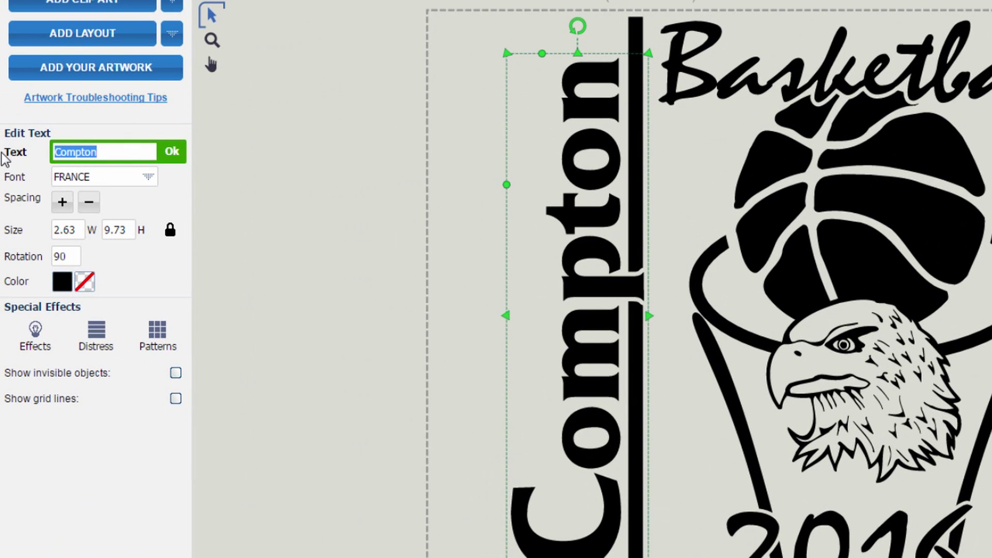
text(Kirtland)
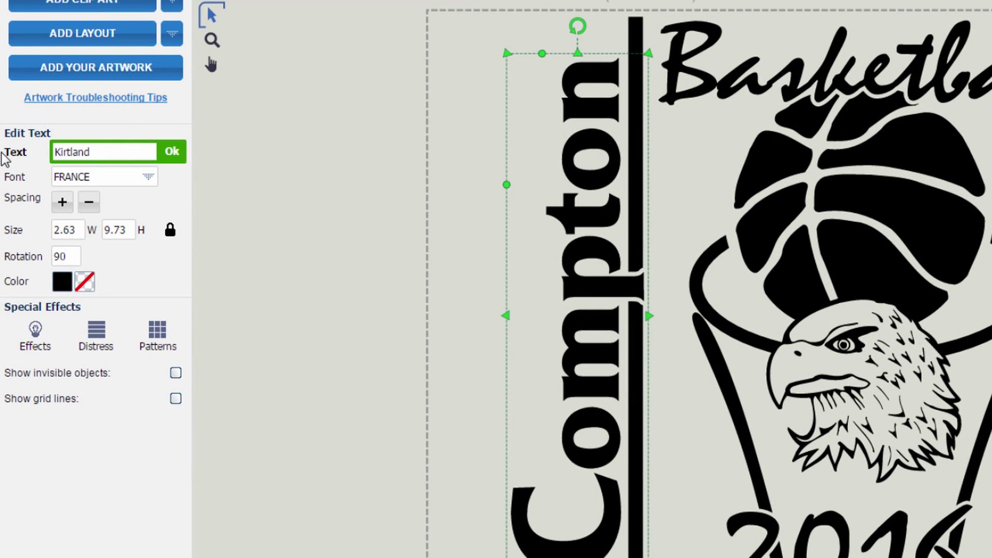
key(Return)
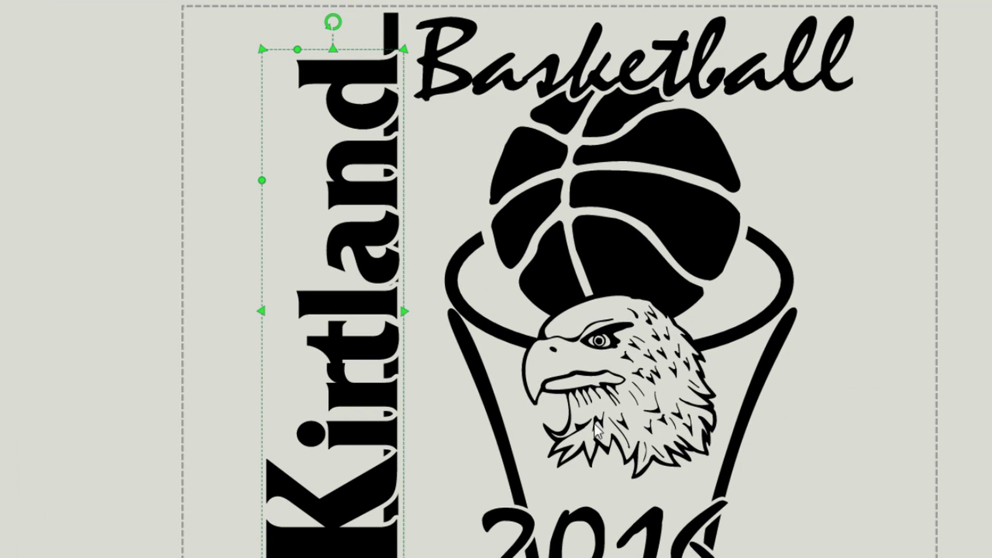
Delete the eagle head and add hornet clip art X2G-15, found by searching for "hornet"
click(639, 406)
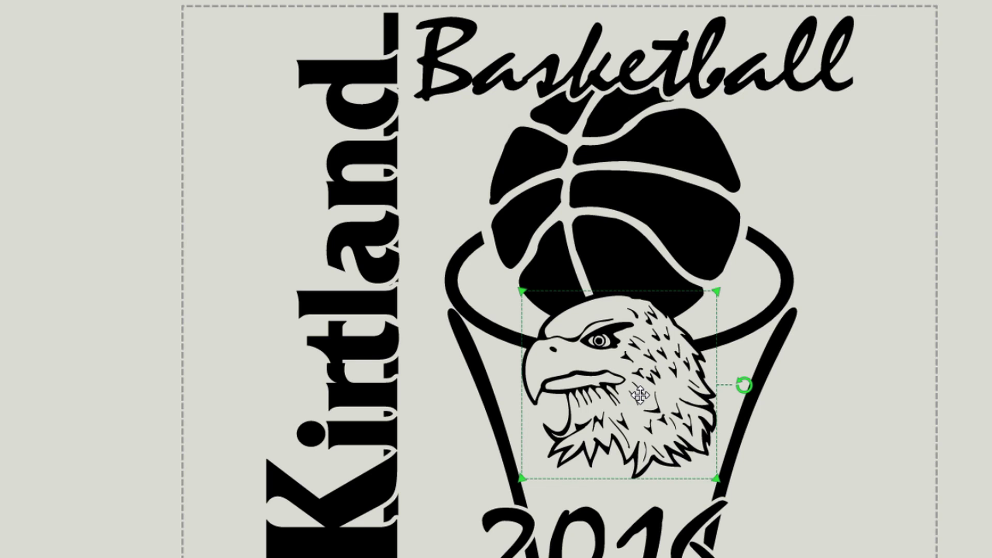
key(Delete)
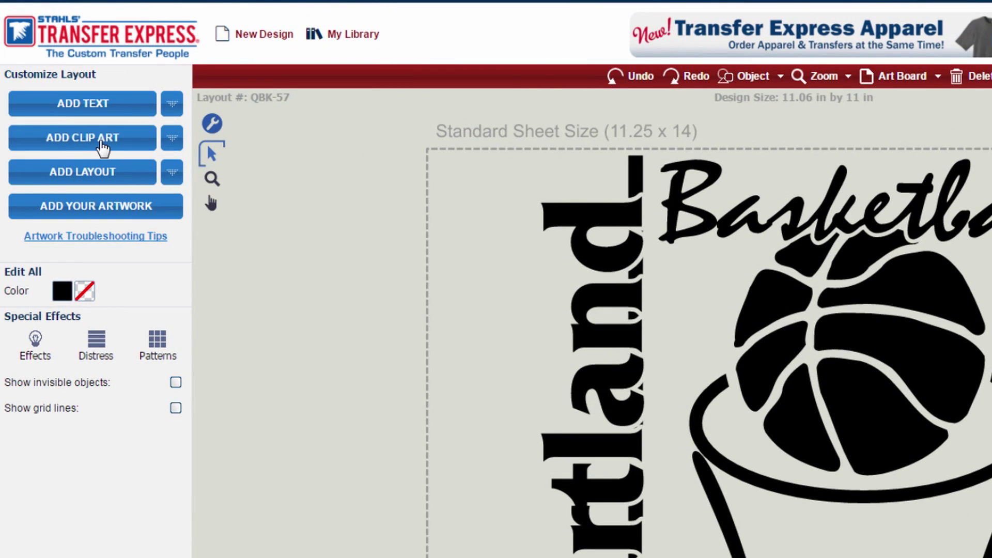
click(29, 99)
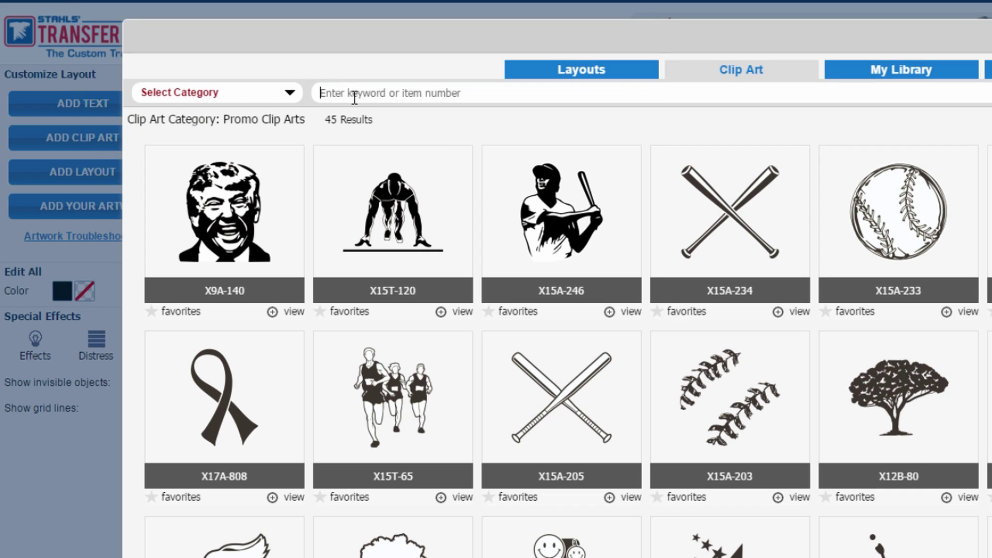
text(hornet)
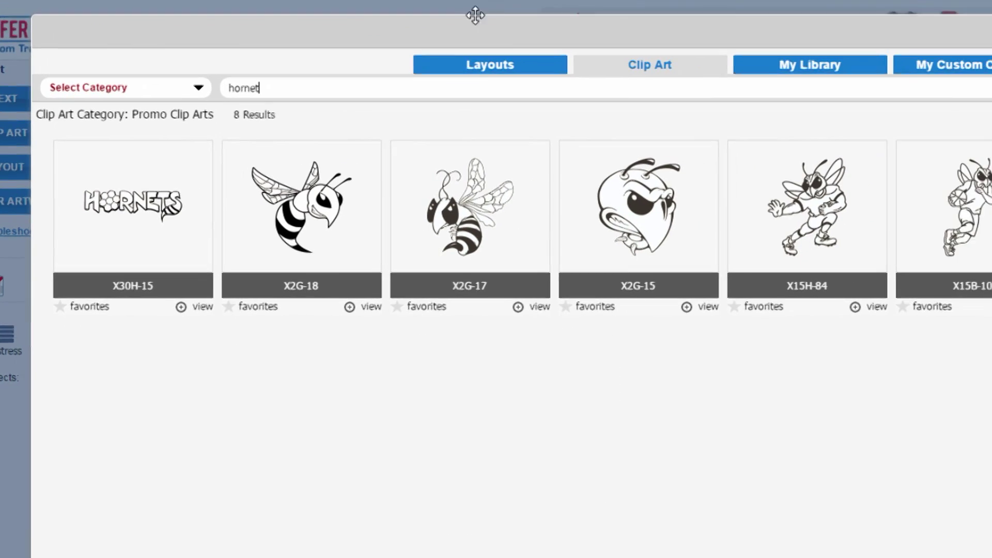
click(545, 199)
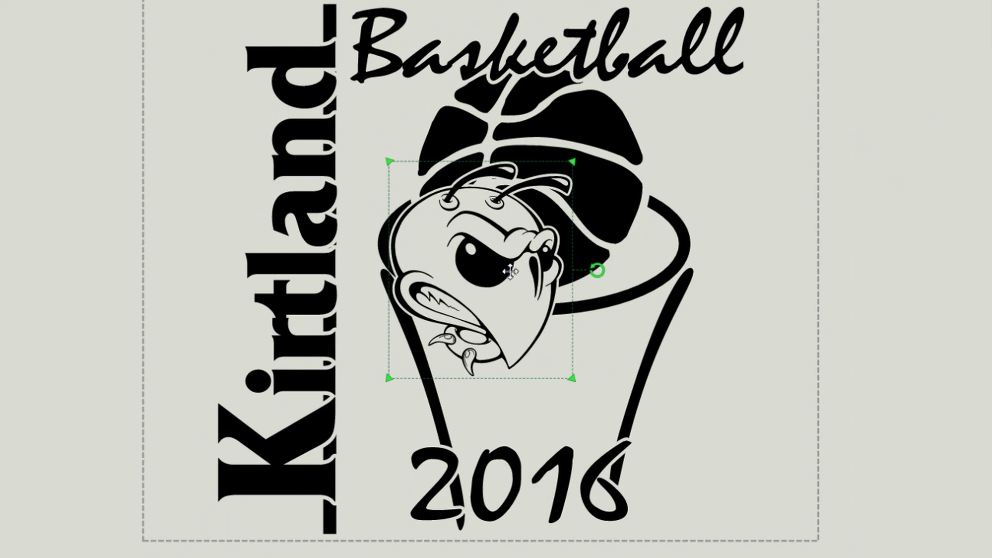
Move the hornet head to the lower right beside the net and shrink it to about 3.36 by 3.97 inches
drag(493, 300, 541, 383)
drag(526, 348, 736, 436)
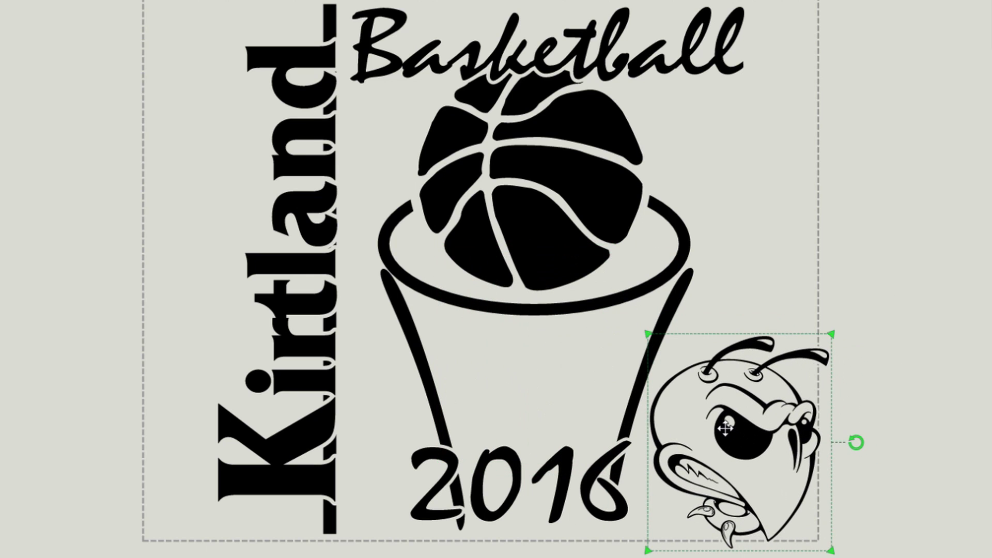
drag(732, 445, 730, 424)
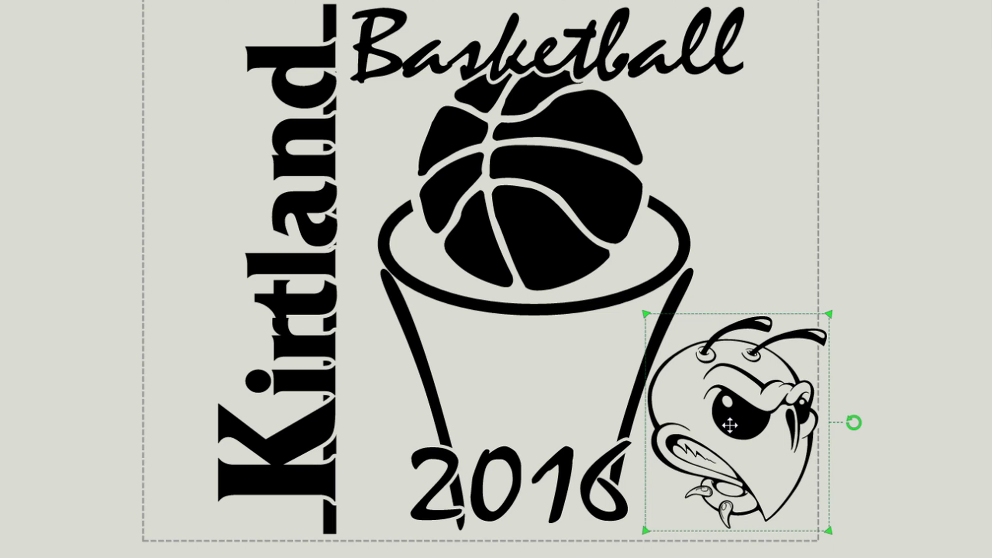
drag(827, 531, 807, 519)
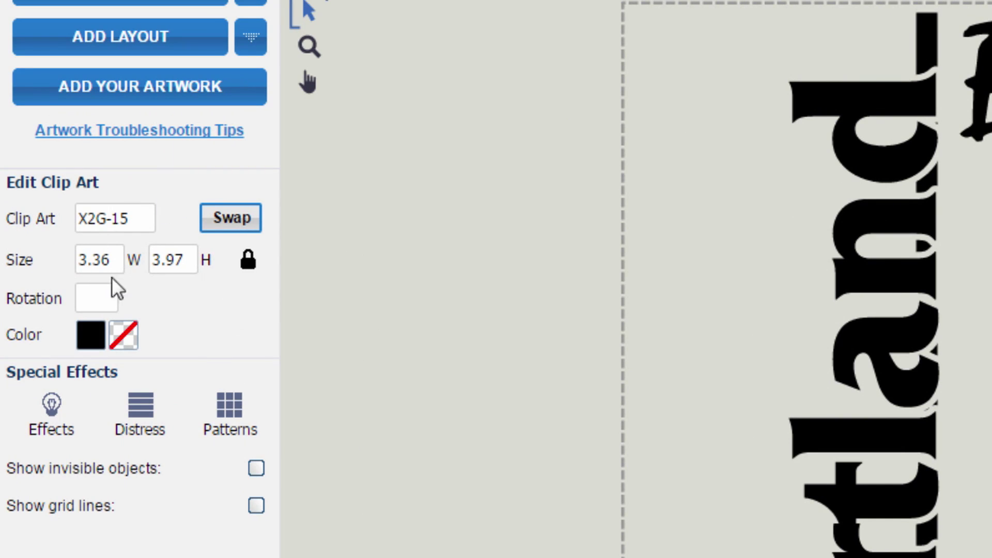
Set the hornet clip art's width to 2.5 inches and place it inside the net, just above the 2016 text
drag(87, 259, 55, 259)
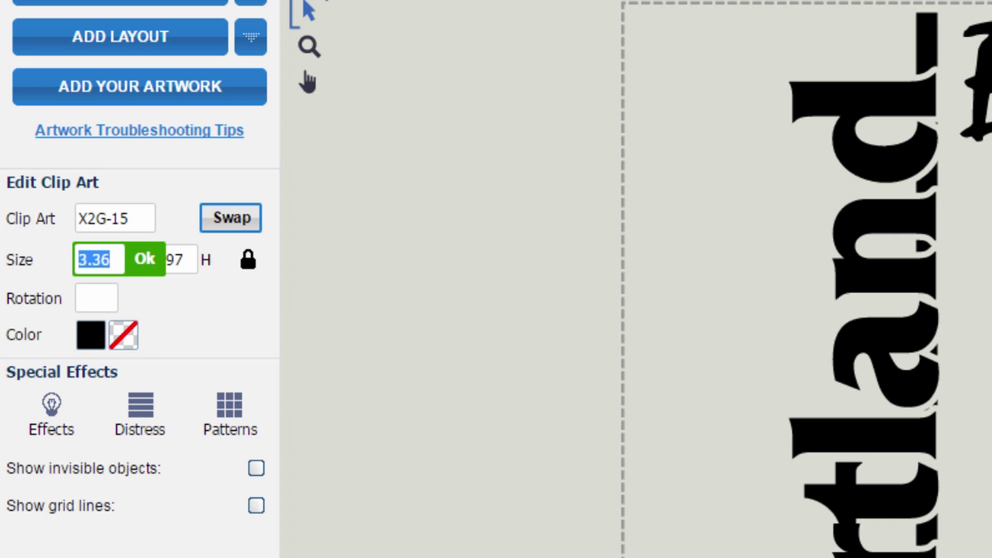
text(2)
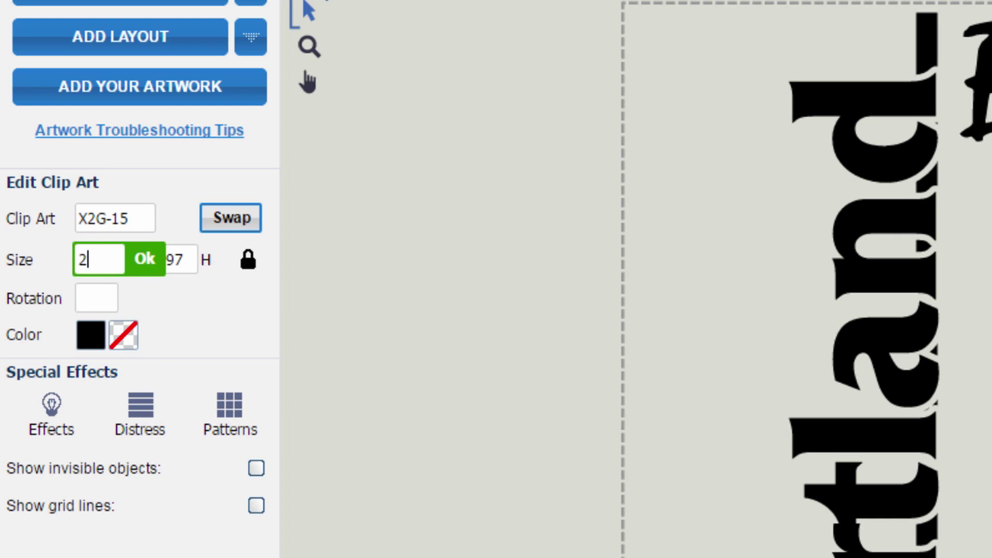
text(.5)
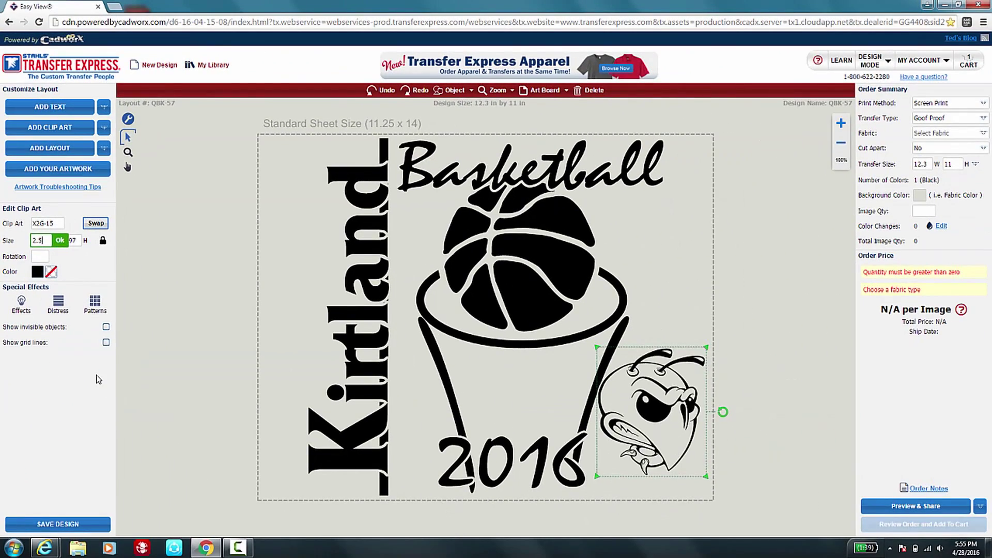
key(Return)
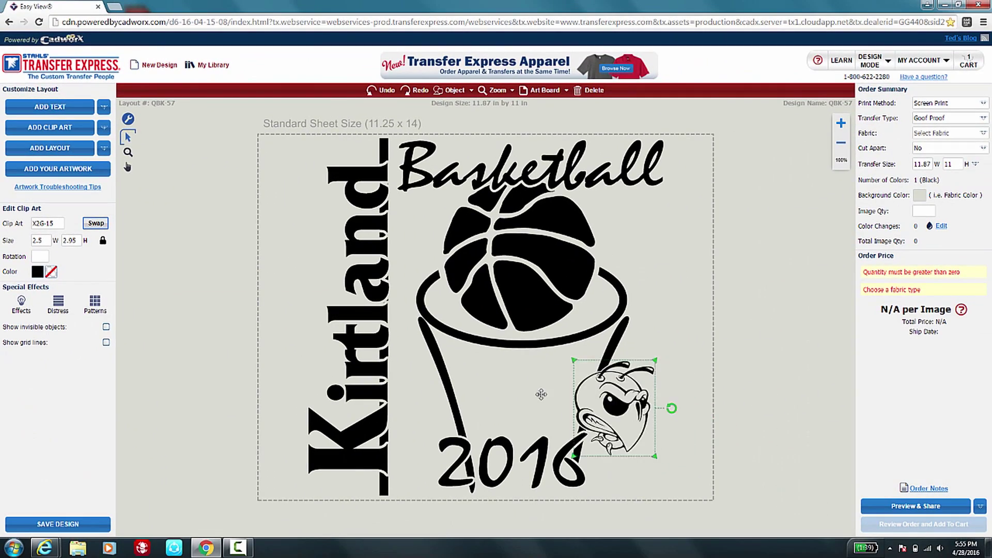
mouse_move(541, 394)
mouse_down()
mouse_move(511, 389)
mouse_move(525, 399)
mouse_up()
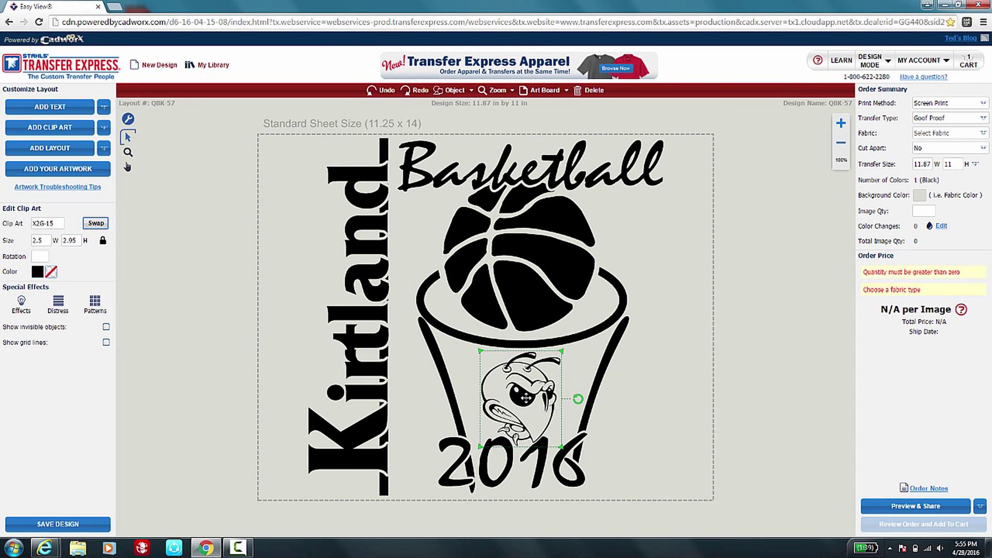
click(694, 368)
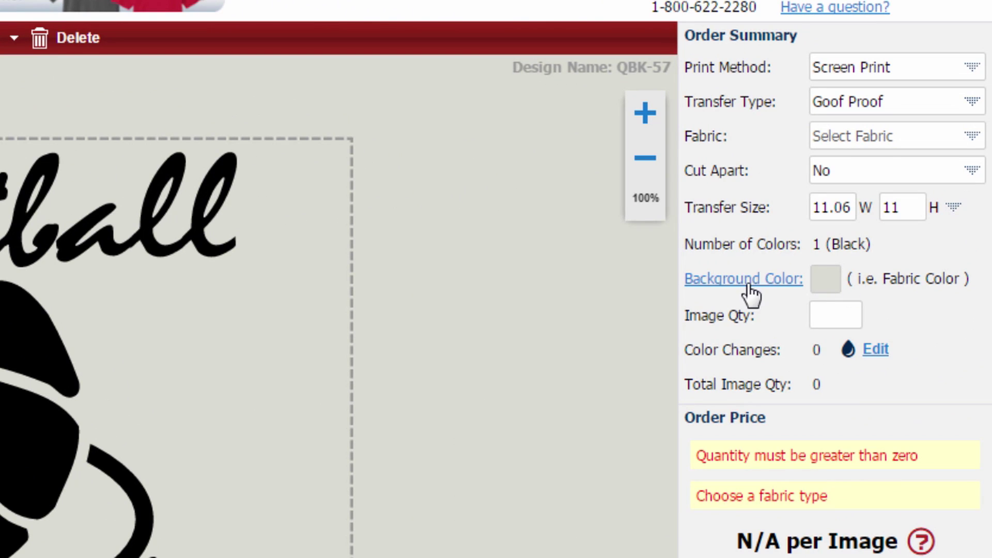
Change the background color to the darkest navy blue and recolor the entire design golden yellow
click(824, 283)
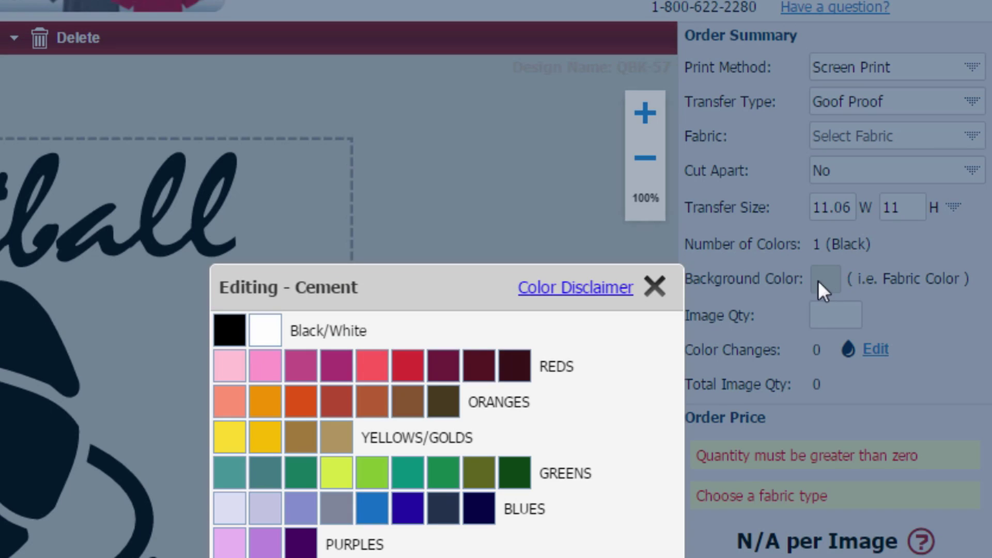
click(477, 508)
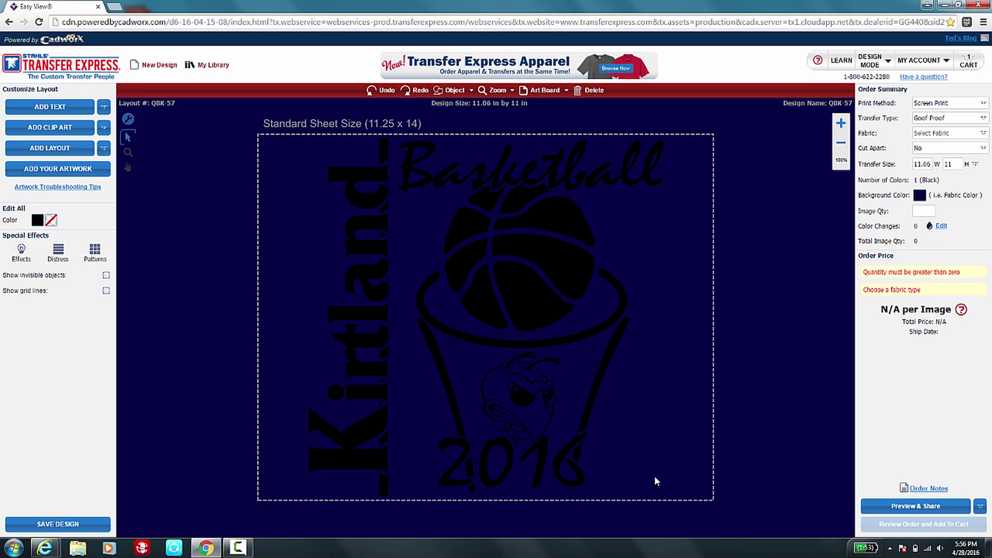
key(ctrl+a)
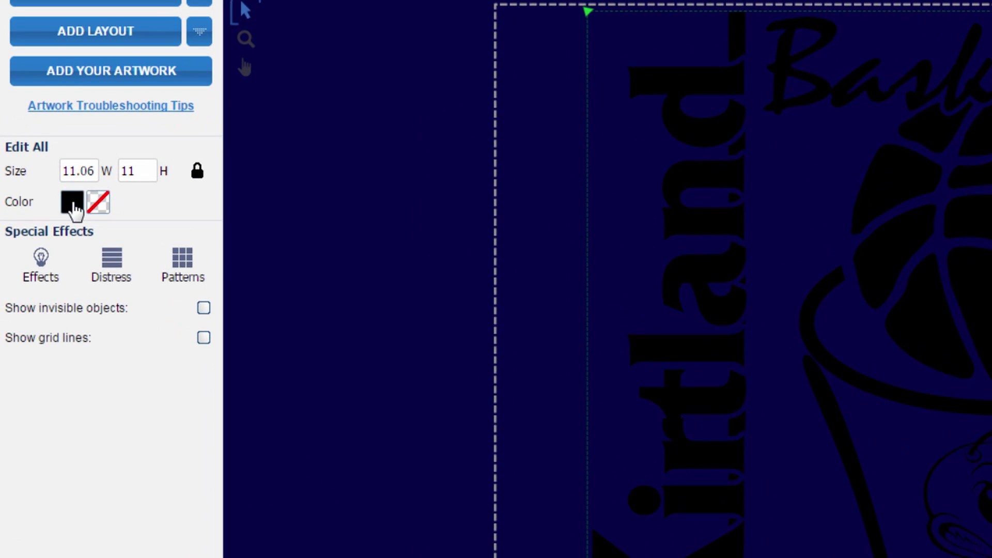
click(72, 202)
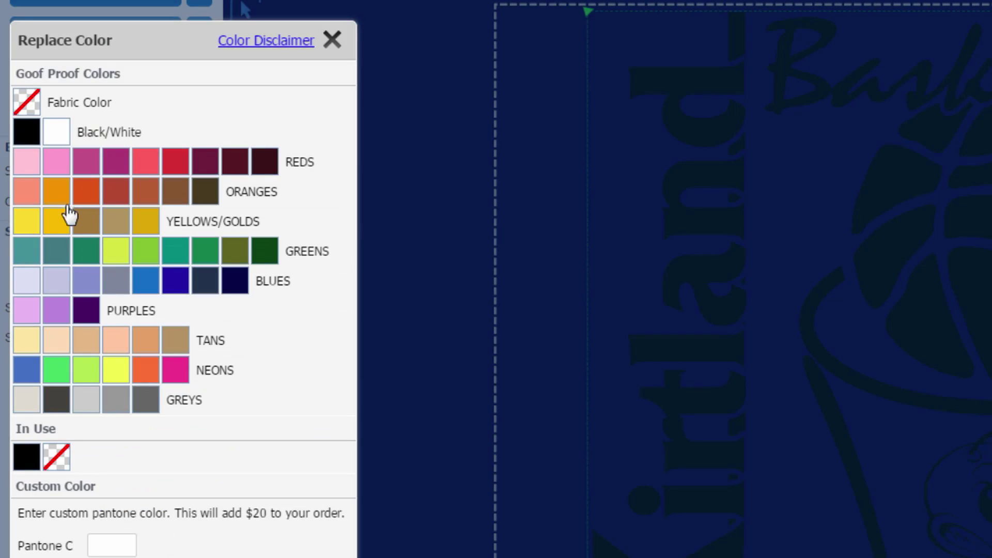
click(56, 223)
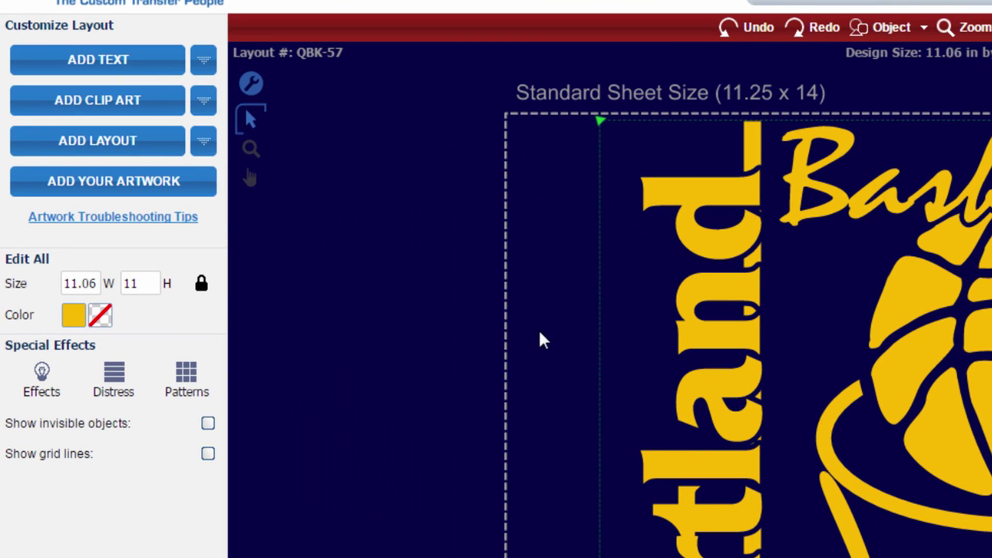
Set the entire design's width to 10.5 inches with the proportions locked
drag(98, 283, 20, 279)
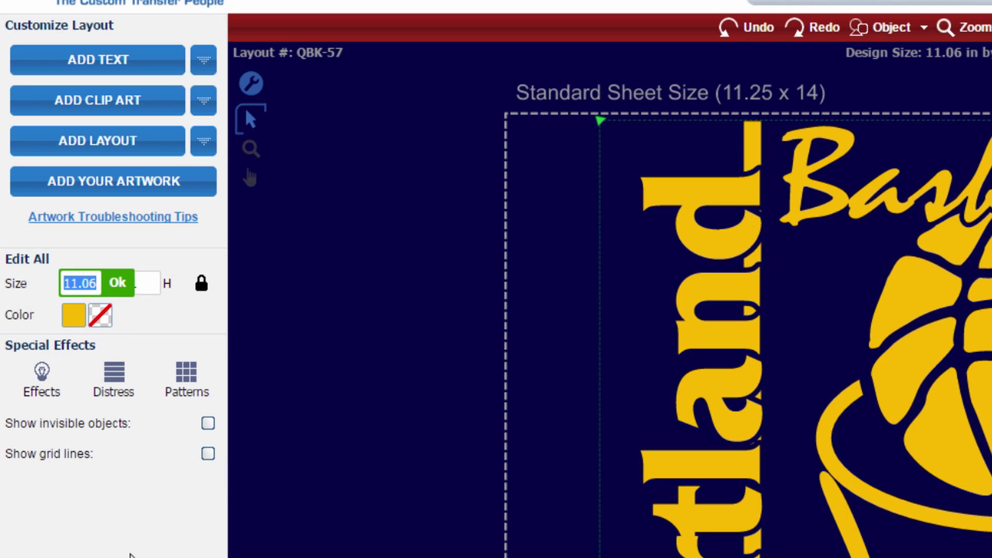
key(BackSpace)
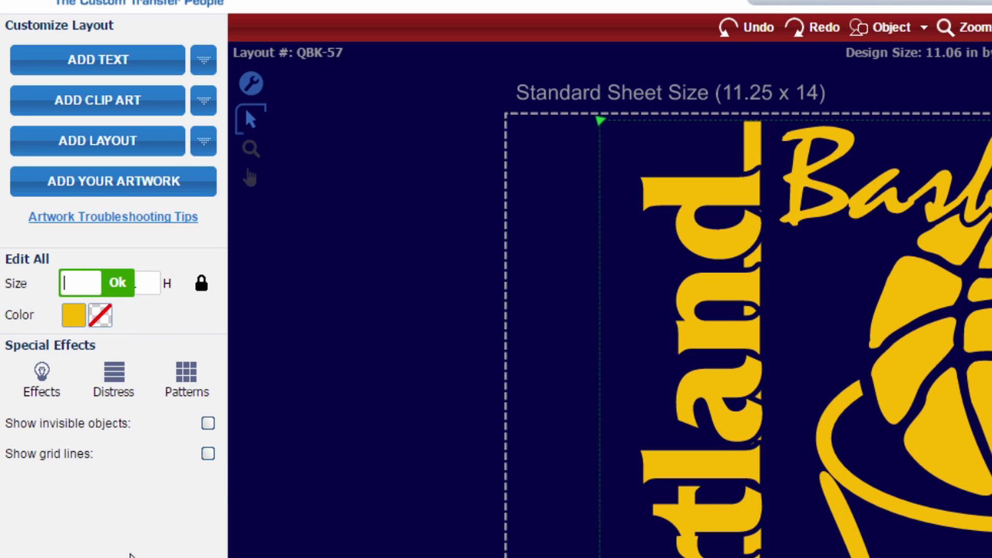
text(10.5)
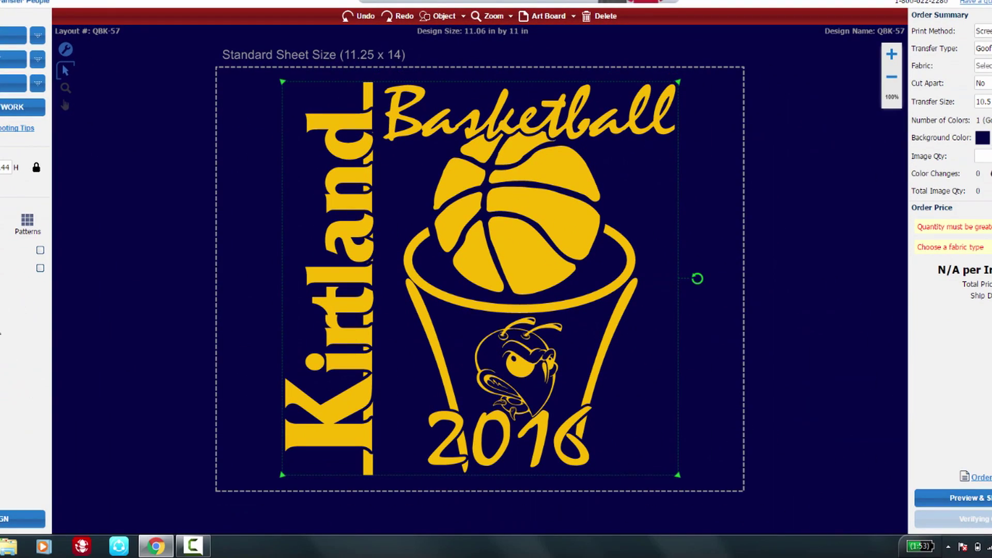
key(Return)
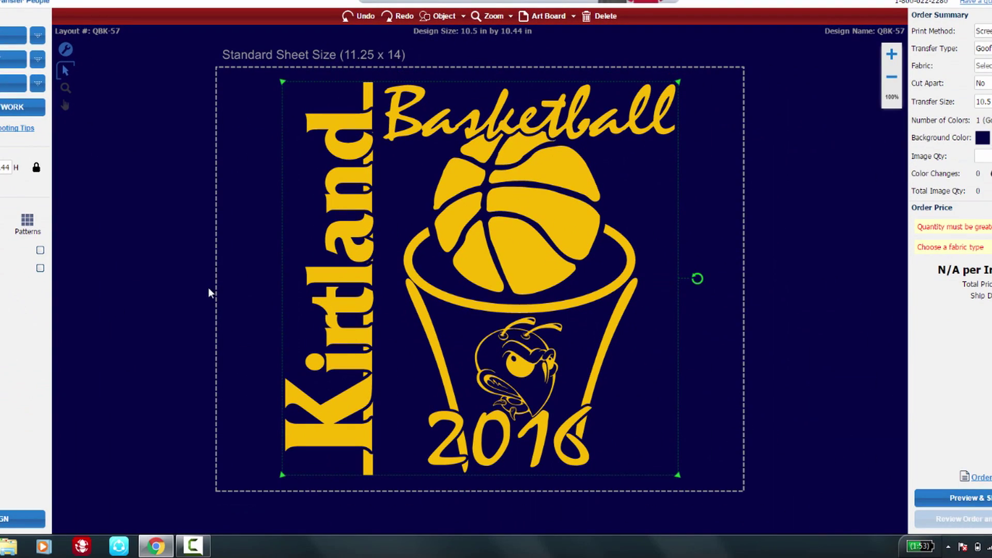
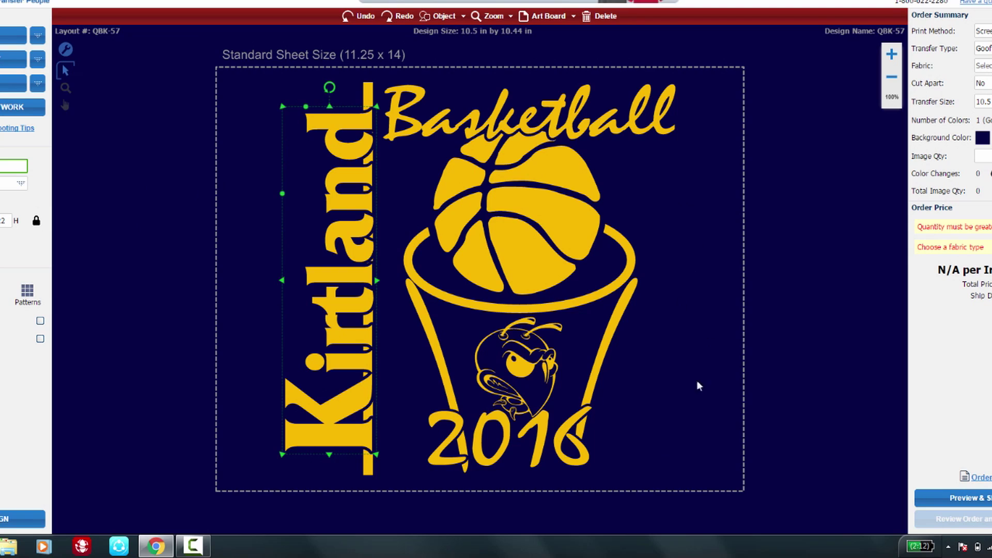
click(694, 305)
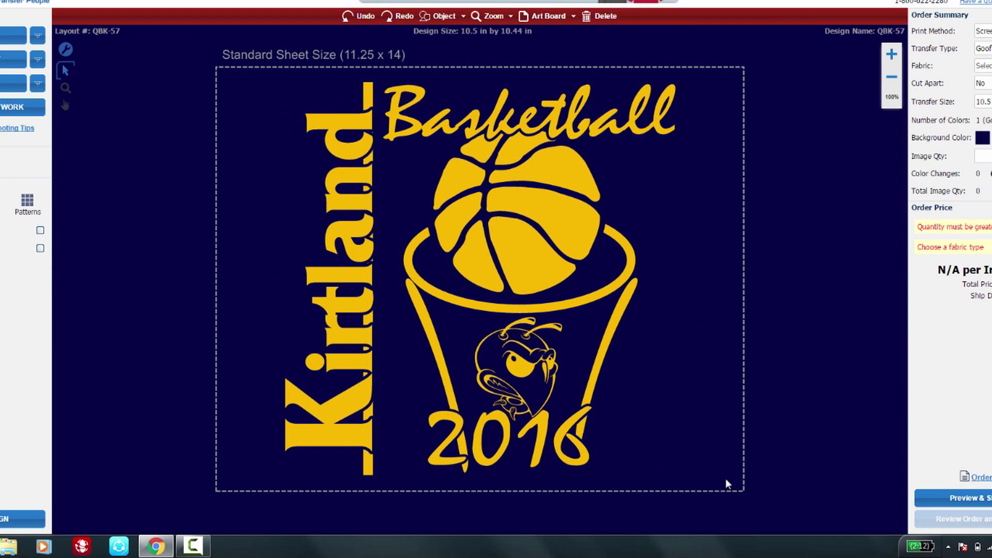
Move the entire design as one selection to the left edge of the standard sheet, roughly centered vertically
click(224, 58)
drag(513, 244, 450, 252)
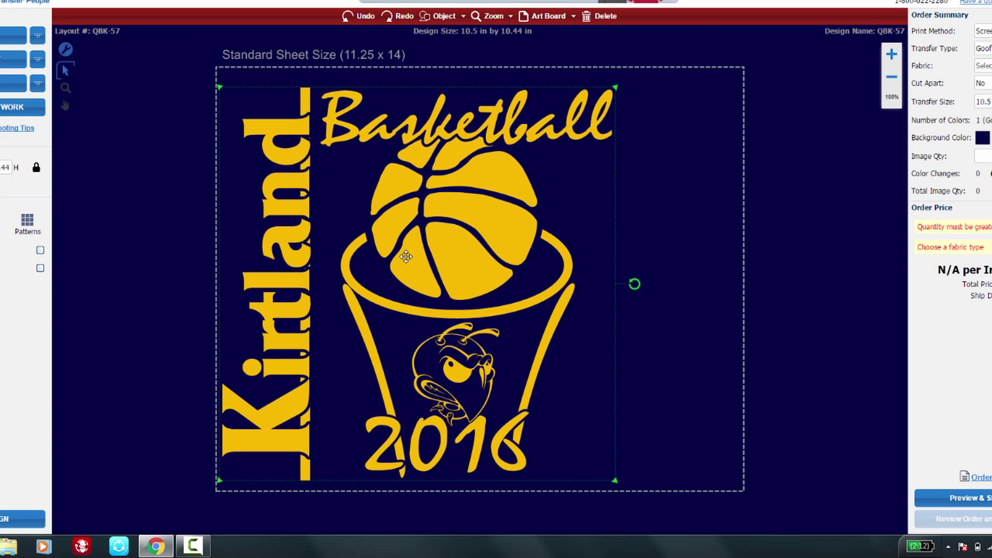
mouse_move(406, 256)
mouse_down()
mouse_move(522, 258)
mouse_move(405, 259)
mouse_up()
click(640, 165)
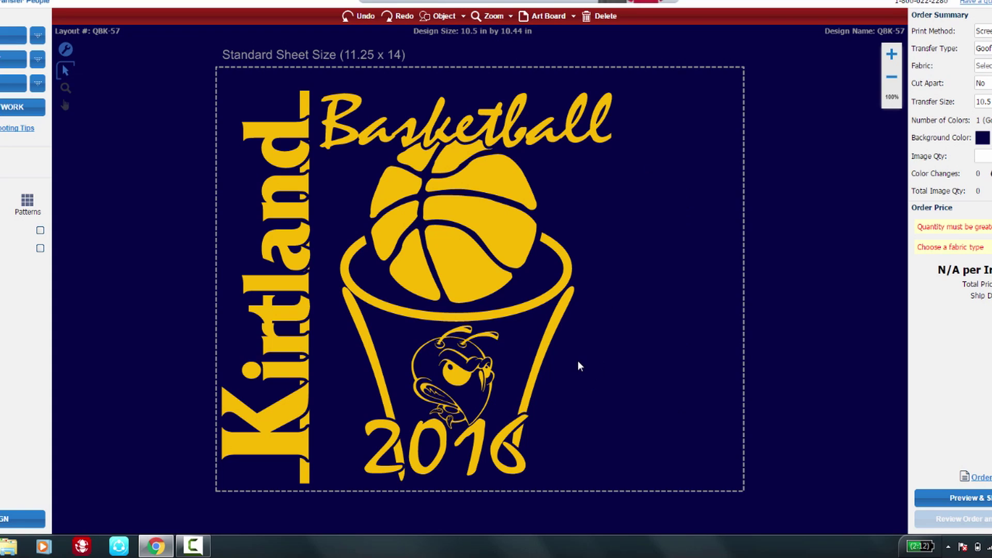
Duplicate the hornet clip art and place the copy in the sheet's upper right corner, beside the Basketball text
click(483, 383)
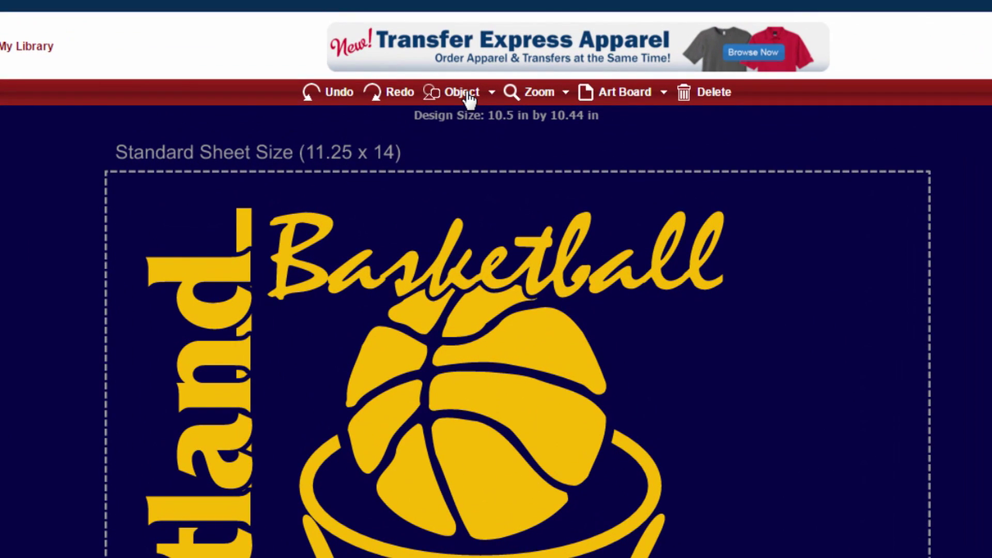
click(467, 95)
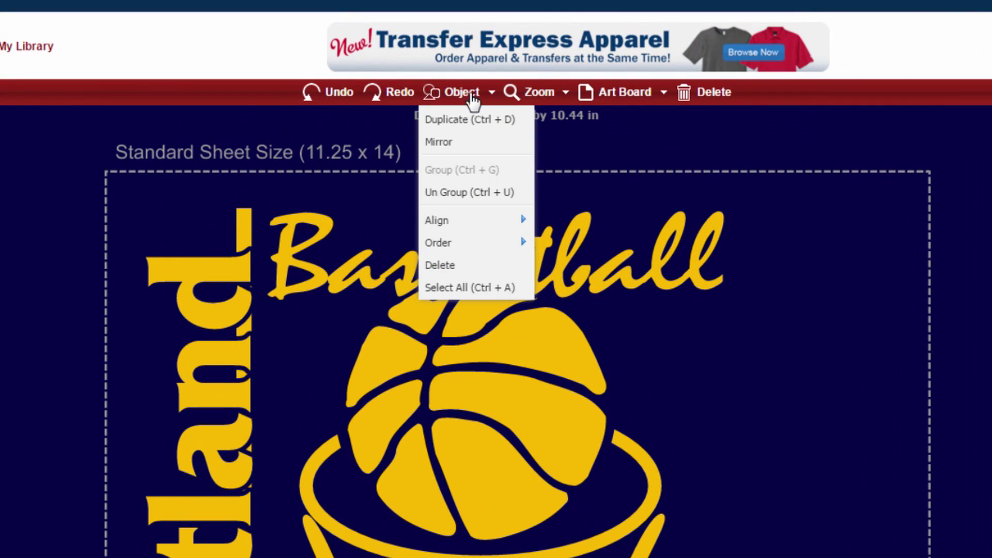
click(471, 121)
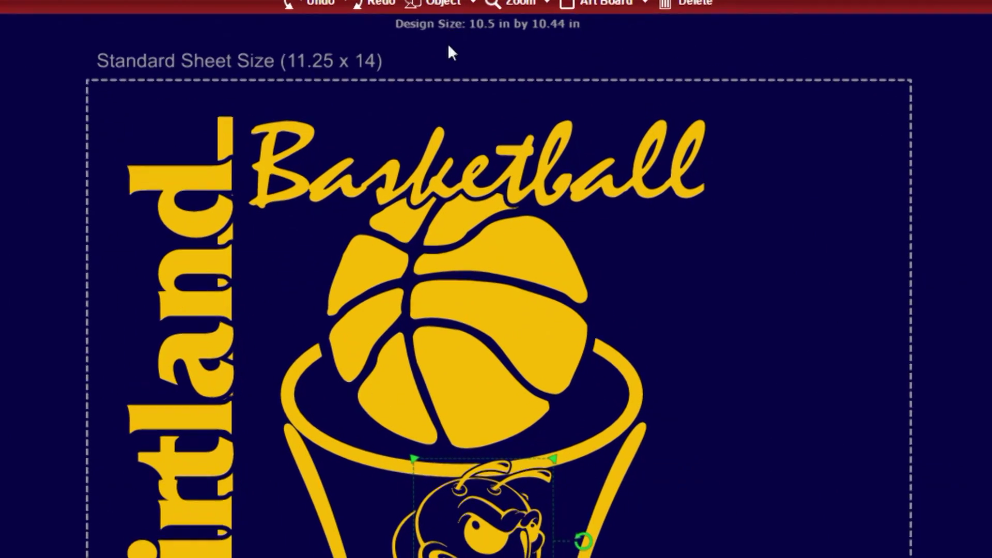
drag(515, 557, 830, 350)
drag(791, 150, 790, 149)
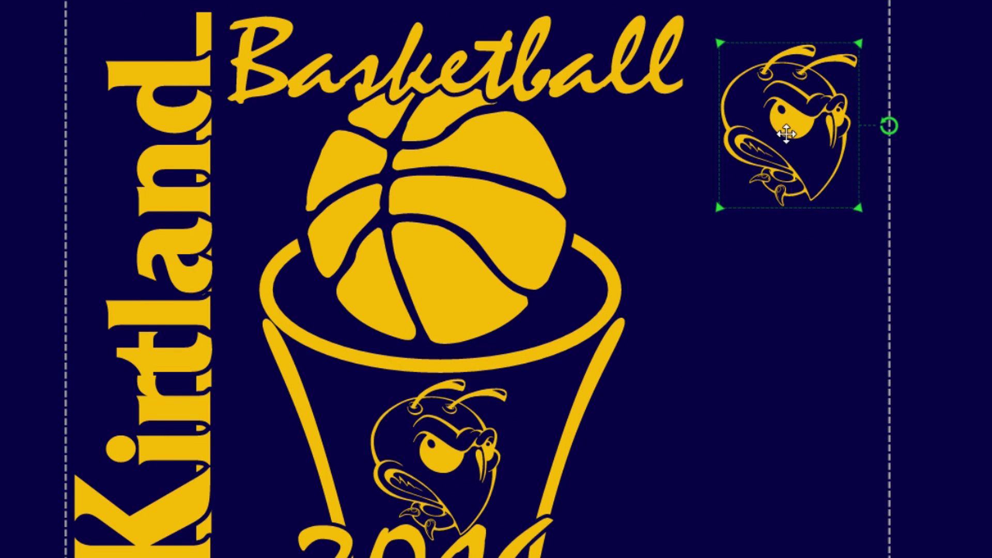
mouse_move(799, 126)
mouse_down()
mouse_move(800, 135)
mouse_move(800, 125)
mouse_up()
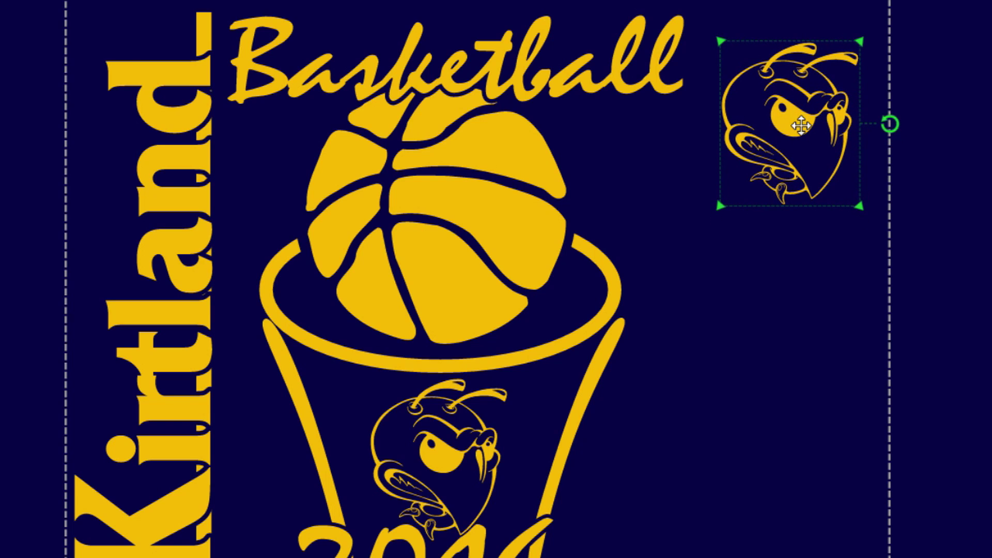
click(769, 273)
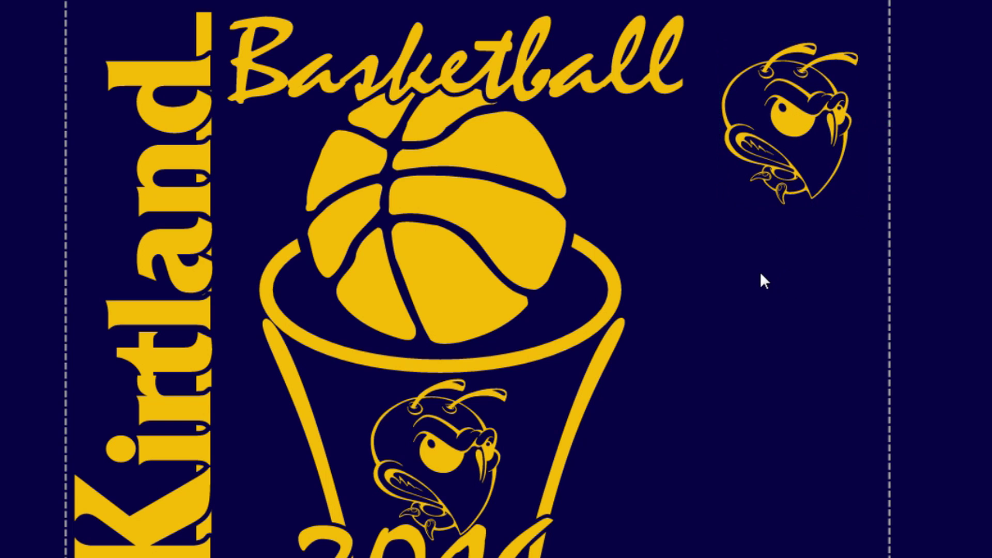
click(786, 149)
click(761, 279)
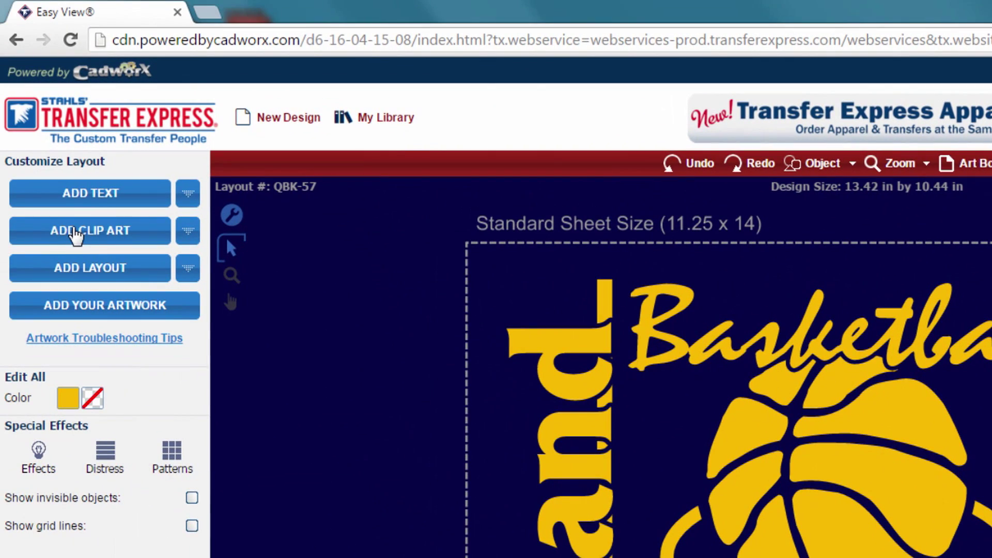
Search the clip art for "basketball" and add the flaming basketball X15B-38 to the sheet
click(76, 232)
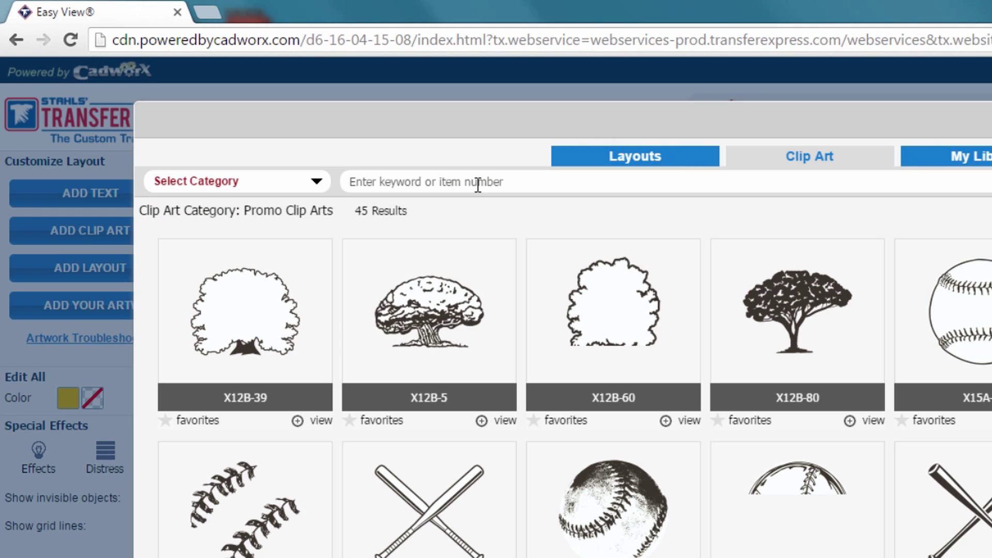
text(basketbal)
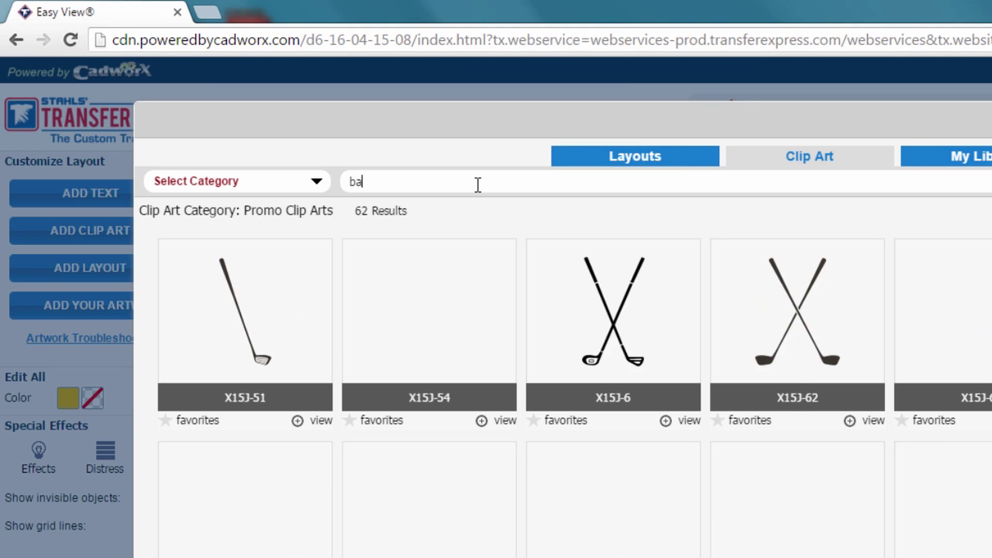
text(l)
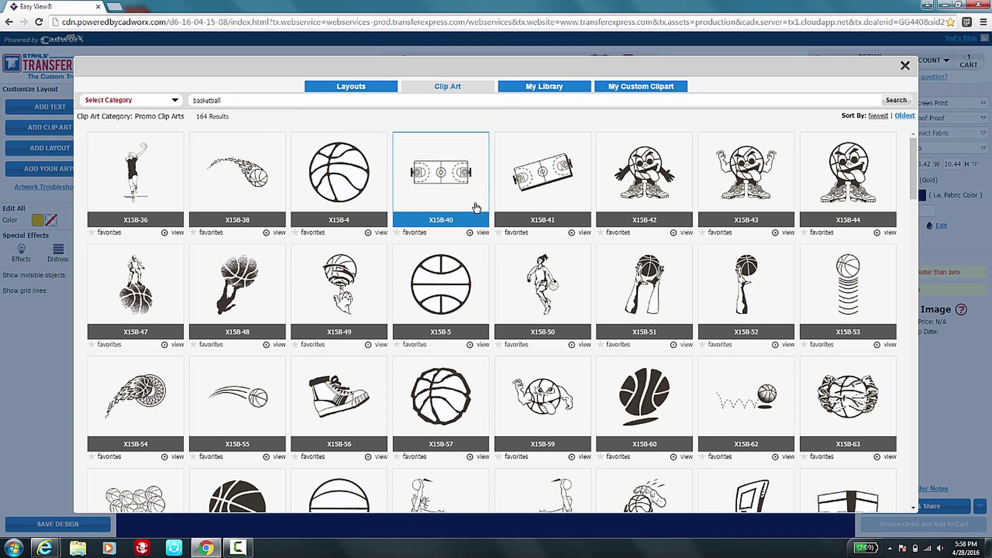
scroll(915, 162, down, 3)
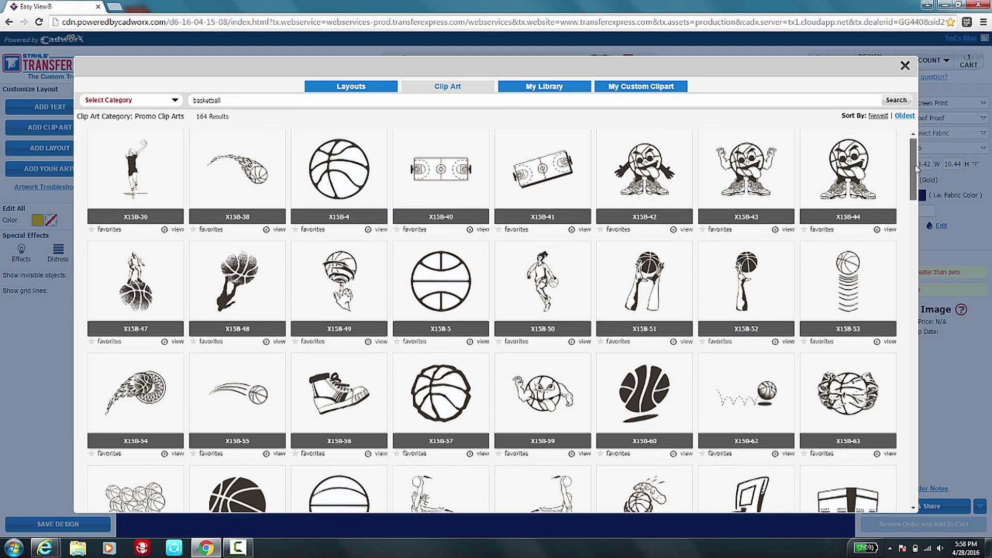
scroll(915, 161, up, 2)
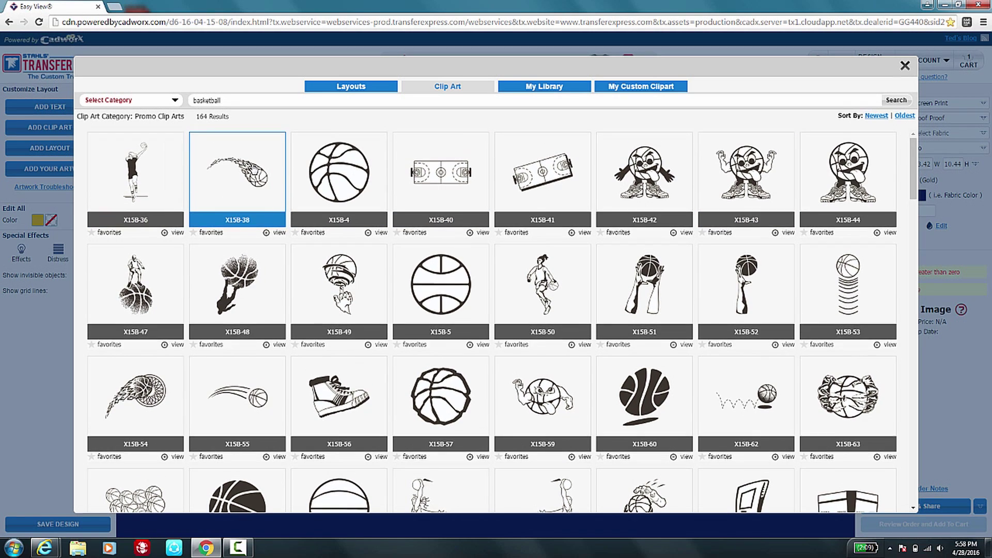
click(269, 169)
Move the flaming basketball toward the sheet's lower right corner and recolor it golden yellow
drag(571, 338, 649, 421)
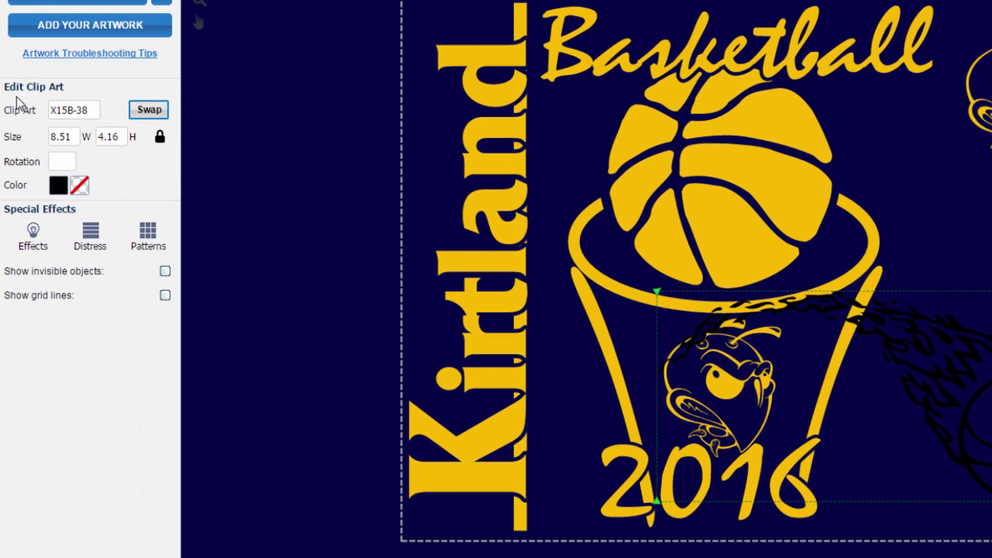
click(58, 185)
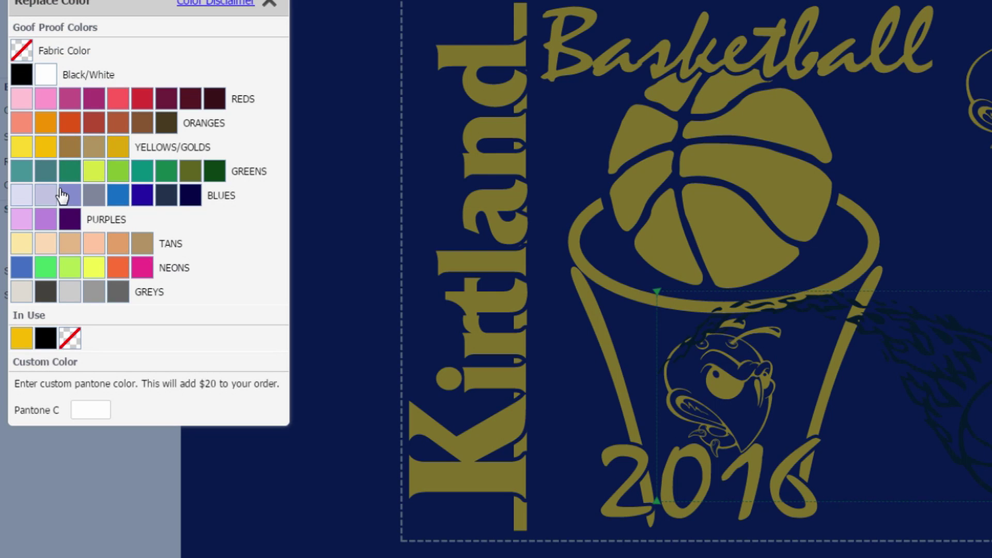
click(51, 151)
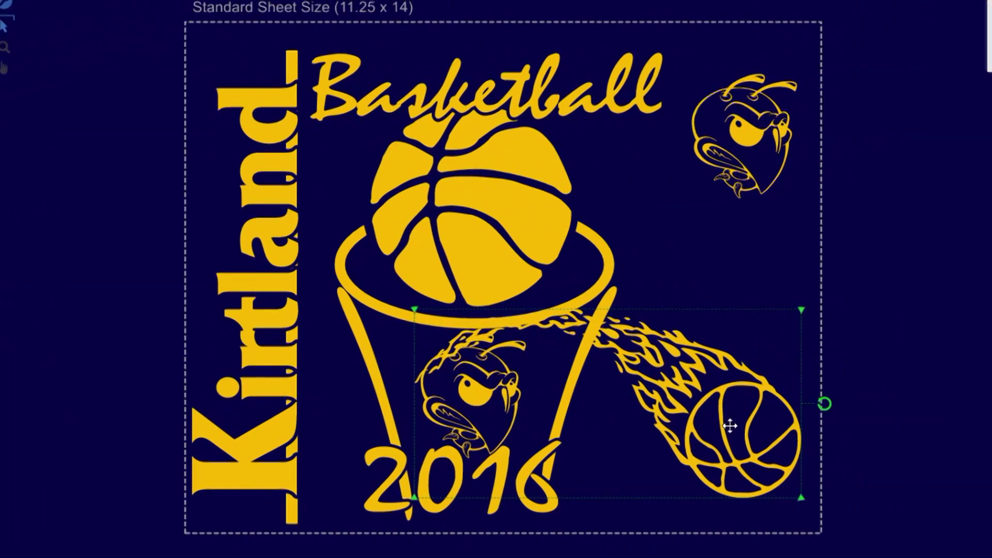
Nudge the flaming basketball closer to the sheet's lower right corner and rotate it clockwise
drag(881, 424, 888, 433)
mouse_move(718, 435)
mouse_down()
mouse_move(734, 433)
mouse_move(723, 434)
mouse_up()
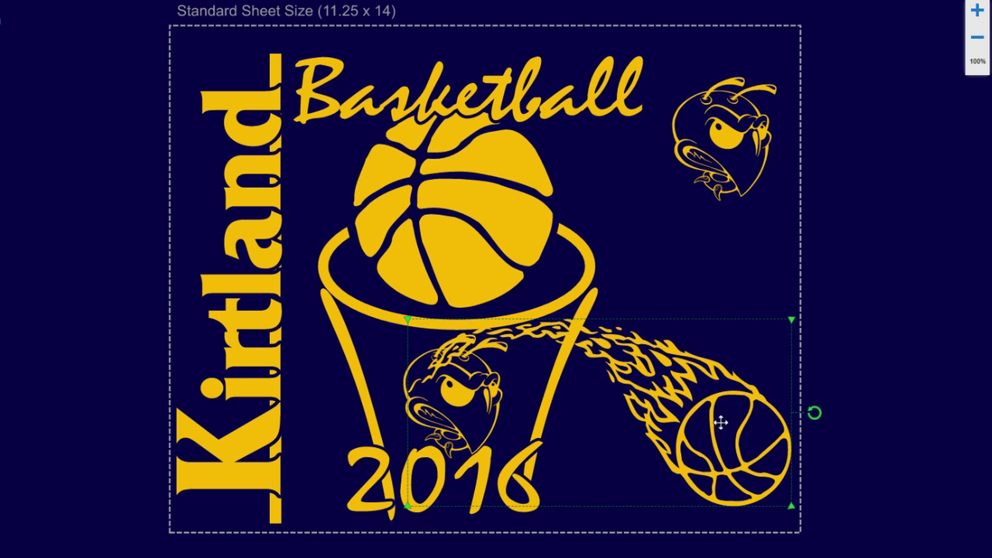
drag(814, 419, 643, 220)
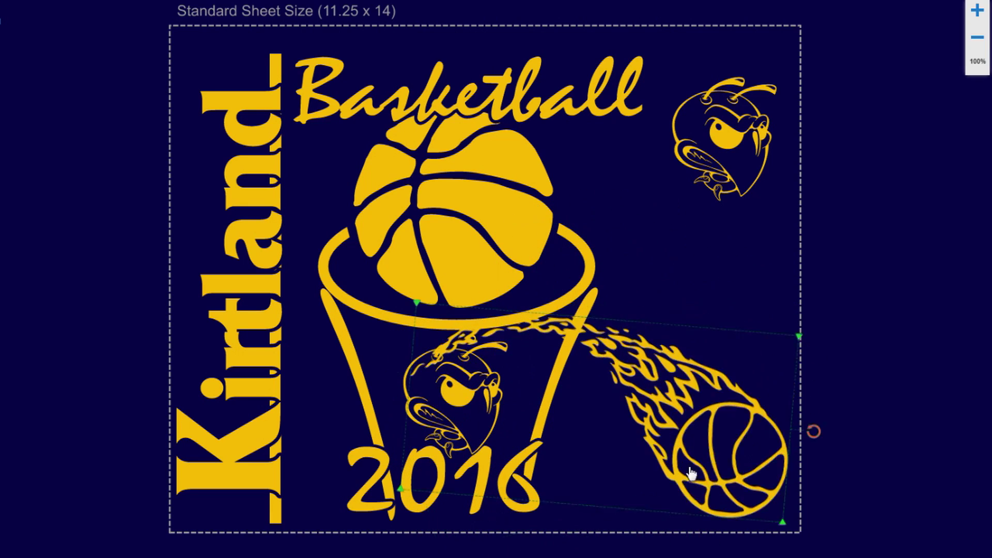